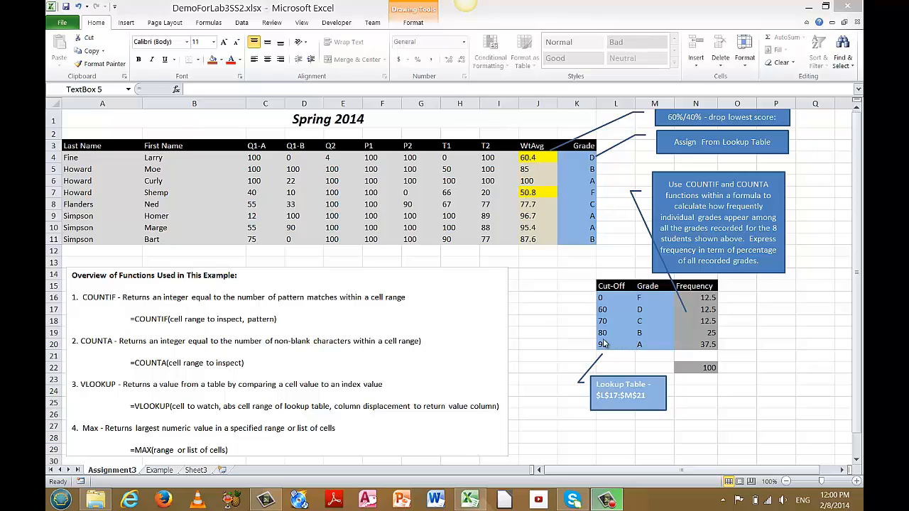
# Review the cut-off and grade lookup table in L16:M20 and the frequency formula in N16.
pyautogui.click(602, 299)
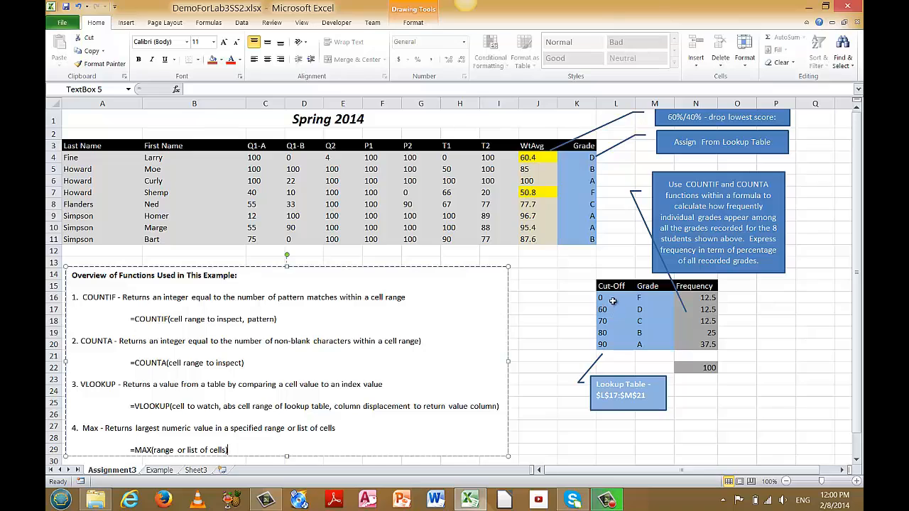
pyautogui.click(611, 299)
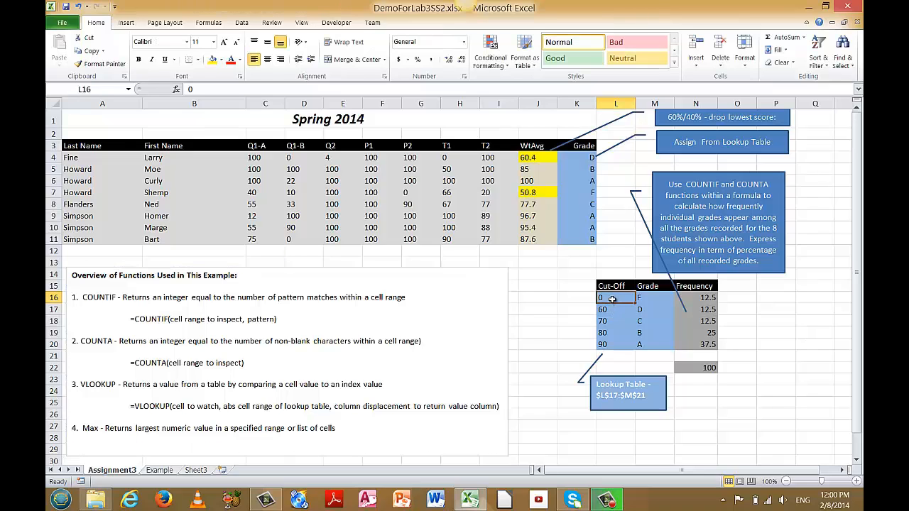
pyautogui.click(650, 347)
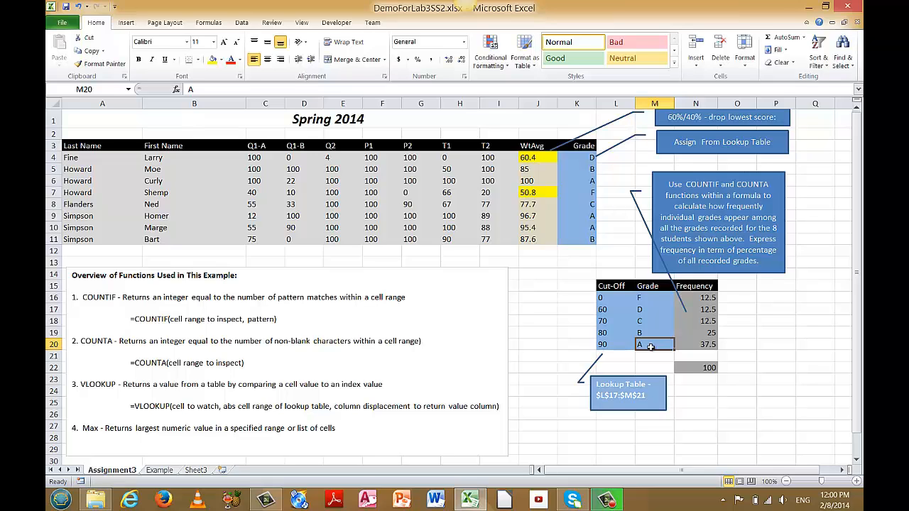
pyautogui.moveTo(604, 300); pyautogui.dragTo(640, 342)
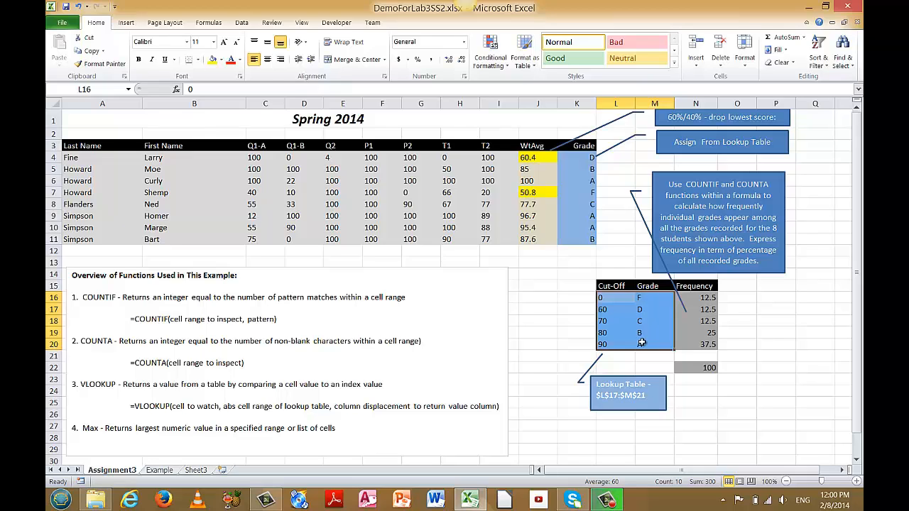
pyautogui.click(694, 298)
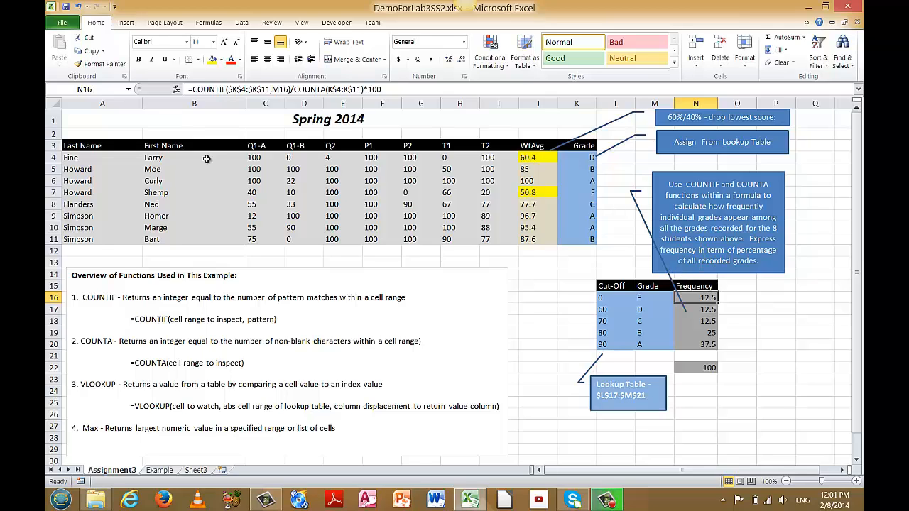
# Review the student names in A4:B11 and the Q1-A and Q1-B quiz scores in C4:D11.
pyautogui.moveTo(84, 159); pyautogui.dragTo(158, 239)
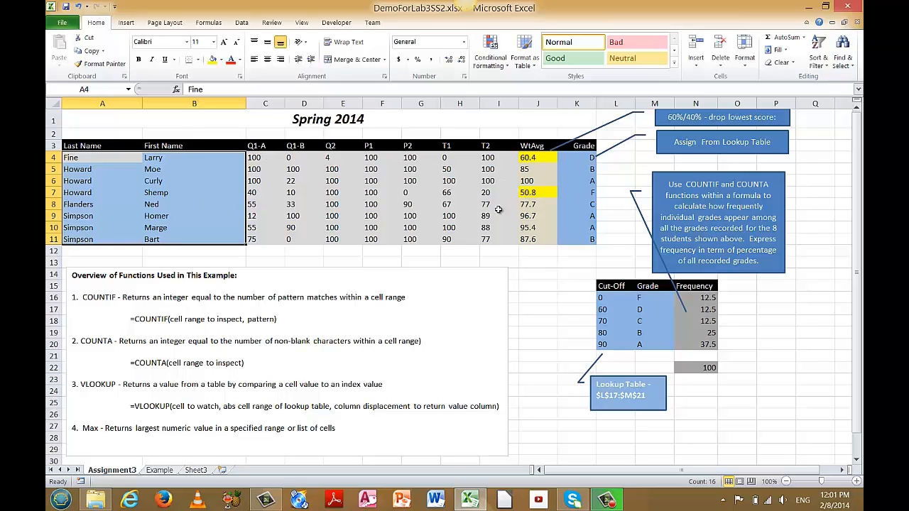
pyautogui.click(421, 260)
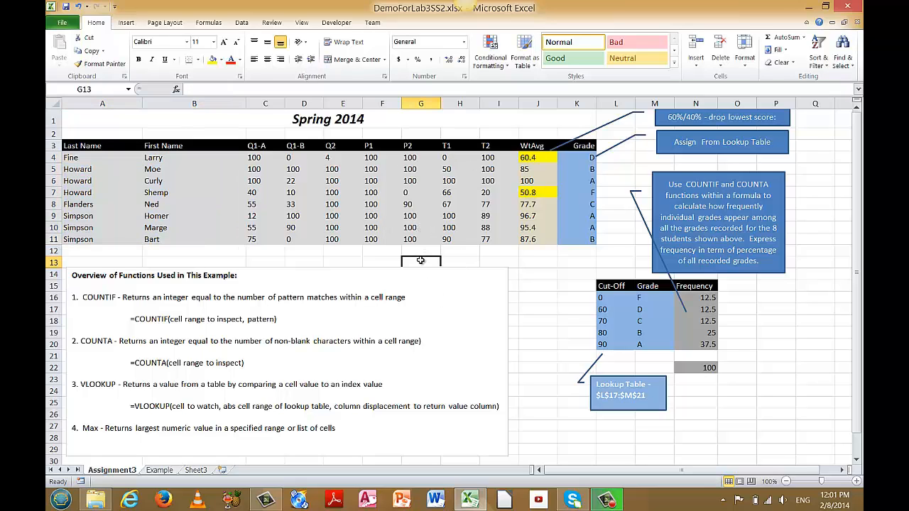
pyautogui.click(262, 157)
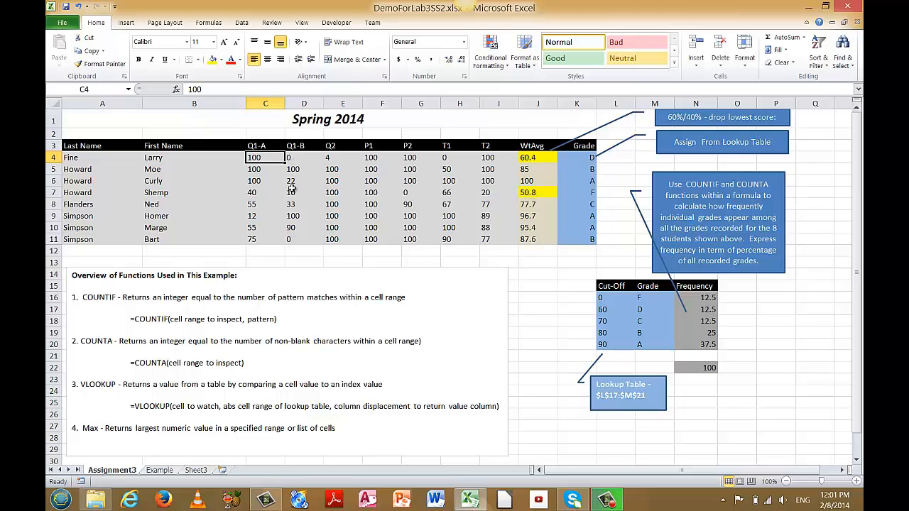
pyautogui.click(252, 194)
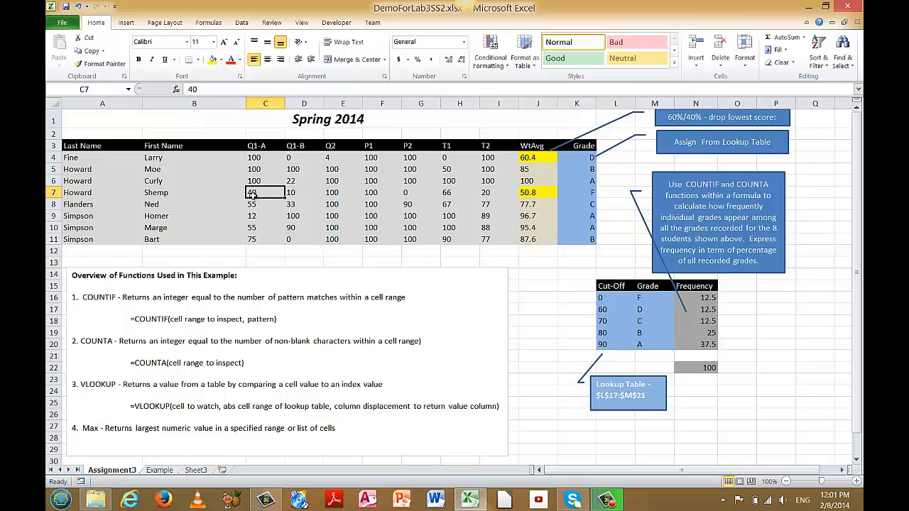
pyautogui.click(252, 213)
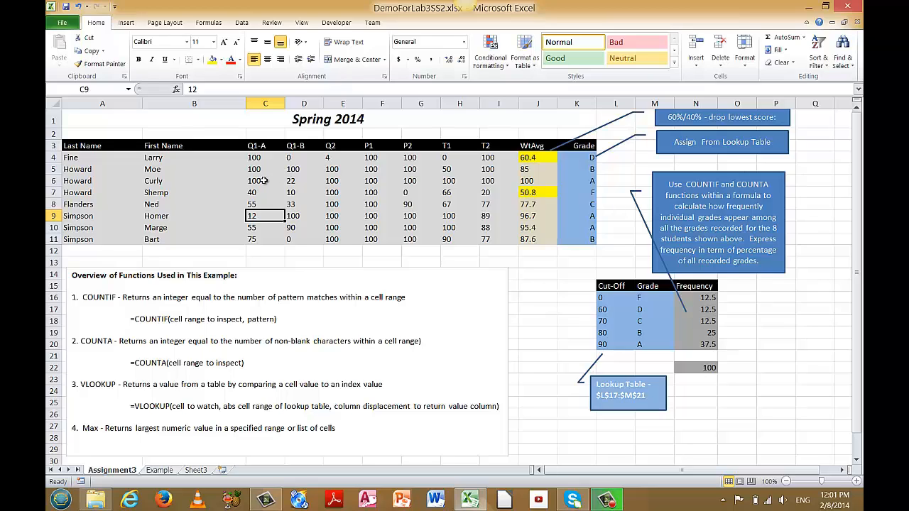
pyautogui.click(263, 158)
pyautogui.moveTo(281, 156); pyautogui.dragTo(287, 245)
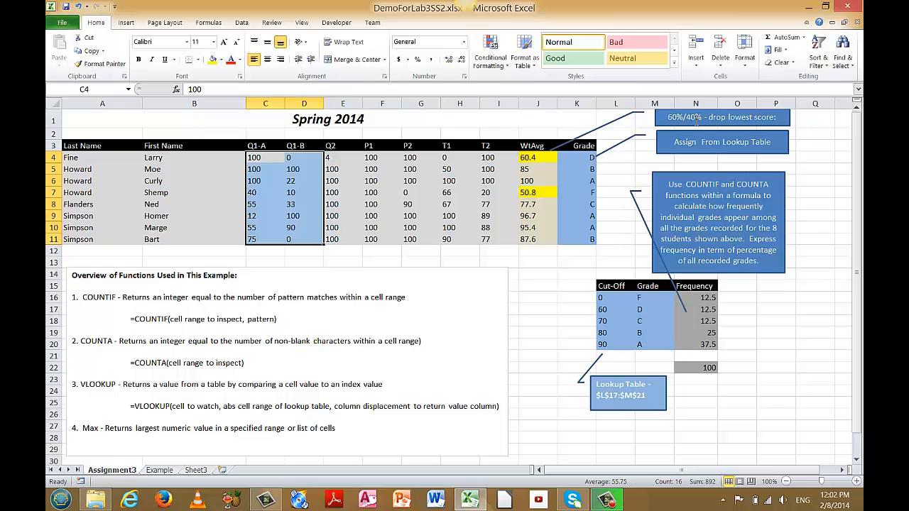
# Inspect the quiz and program part of the weighted-average formula in J4, including its 0.4 weight.
pyautogui.click(532, 156)
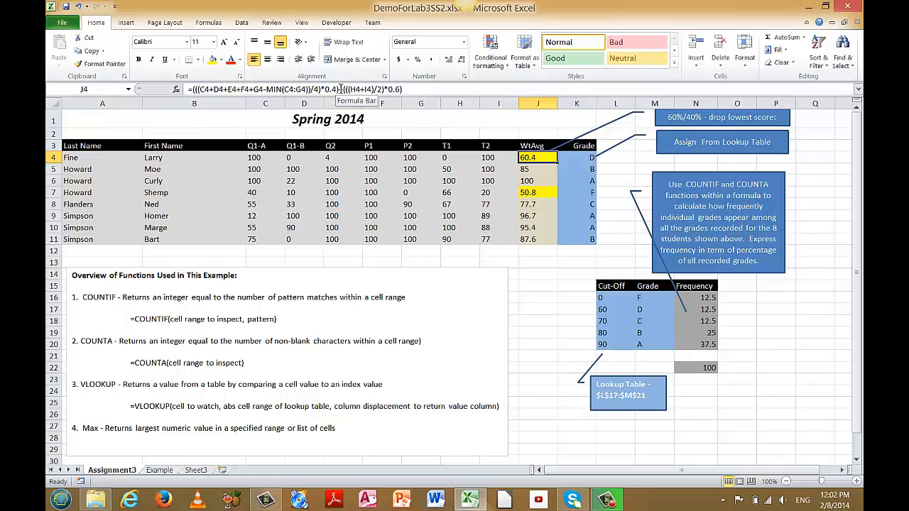
pyautogui.moveTo(340, 87); pyautogui.dragTo(192, 89)
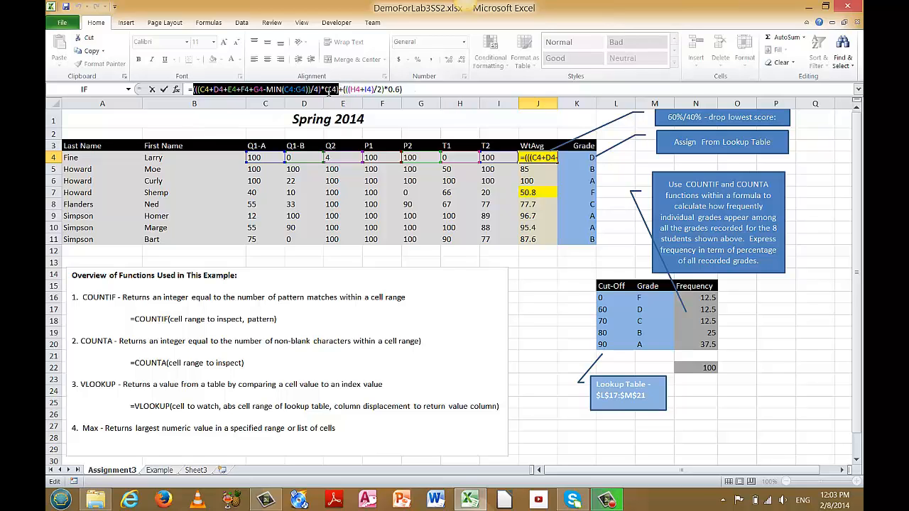
pyautogui.click(327, 92)
pyautogui.doubleClick(331, 91)
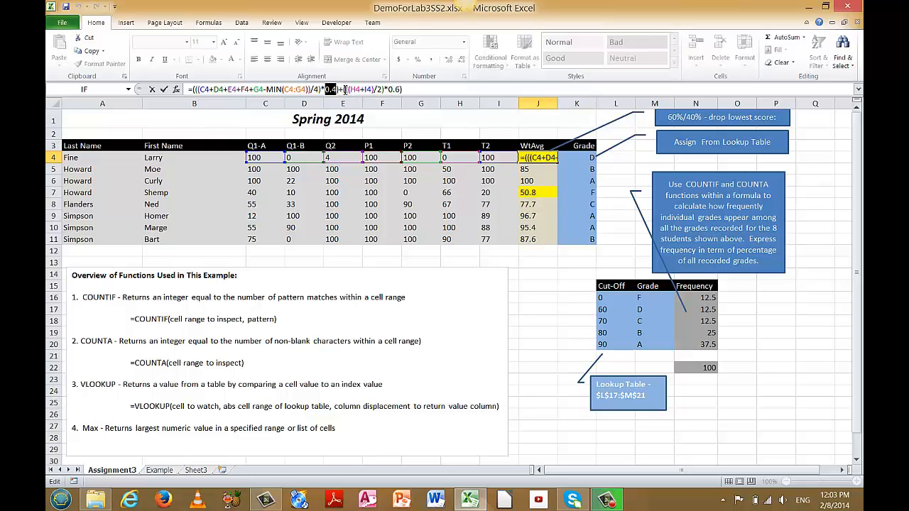
# Examine the test-score part of the J4 formula, (((H4+I4)/2)*0.6), highlighting the averaging portion and the whole term.
pyautogui.moveTo(344, 89); pyautogui.dragTo(405, 89)
pyautogui.moveTo(376, 89); pyautogui.dragTo(349, 91)
pyautogui.click(385, 89)
pyautogui.moveTo(385, 89); pyautogui.dragTo(346, 89)
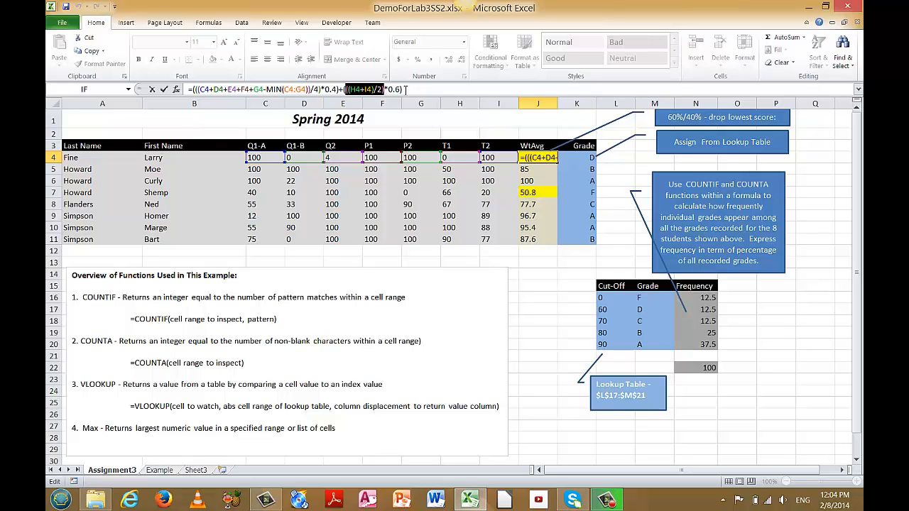
pyautogui.click(404, 90)
pyautogui.moveTo(403, 89); pyautogui.dragTo(345, 89)
# Examine how the J4 formula adds its two weighted parts and subtracts MIN(C4:G4), and close the formula without changing it.
pyautogui.click(341, 90)
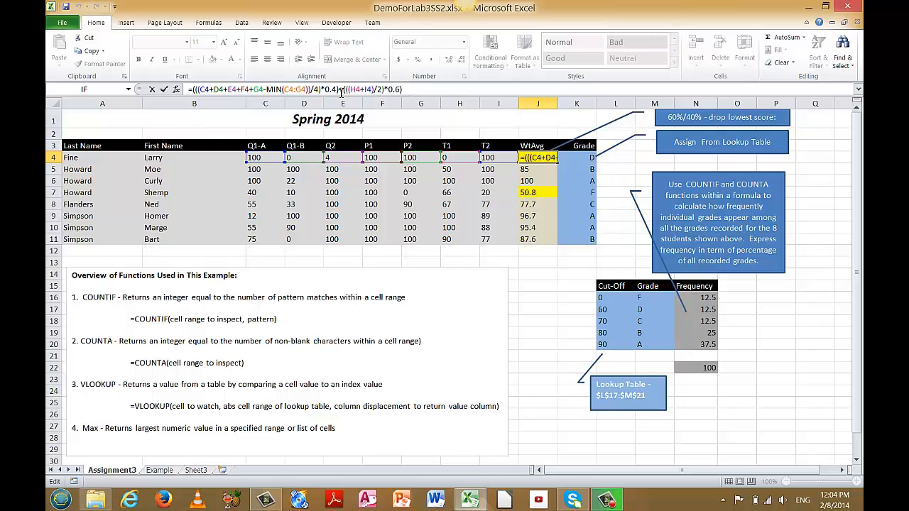
pyautogui.moveTo(340, 90); pyautogui.dragTo(343, 90)
pyautogui.hotkey('shift', 'End')
pyautogui.keyDown('shift'); pyautogui.click(187, 90); pyautogui.keyUp('shift')
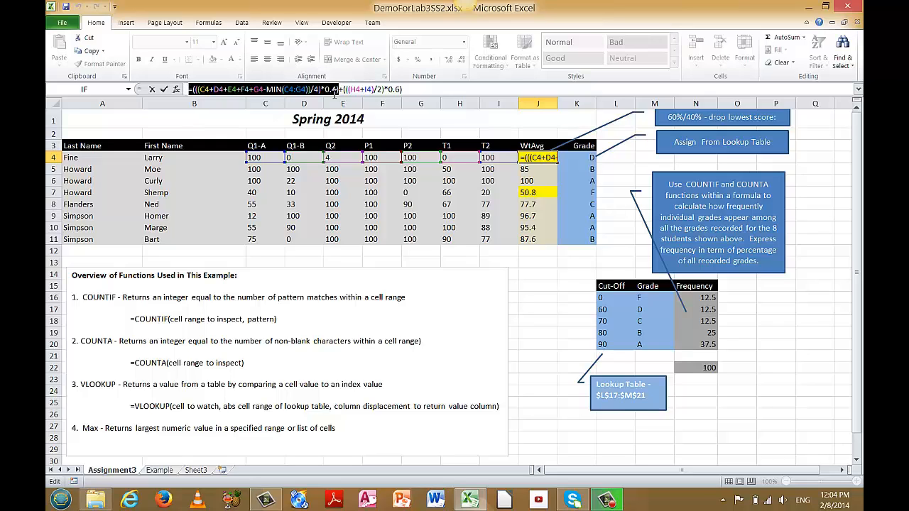
pyautogui.click(332, 90)
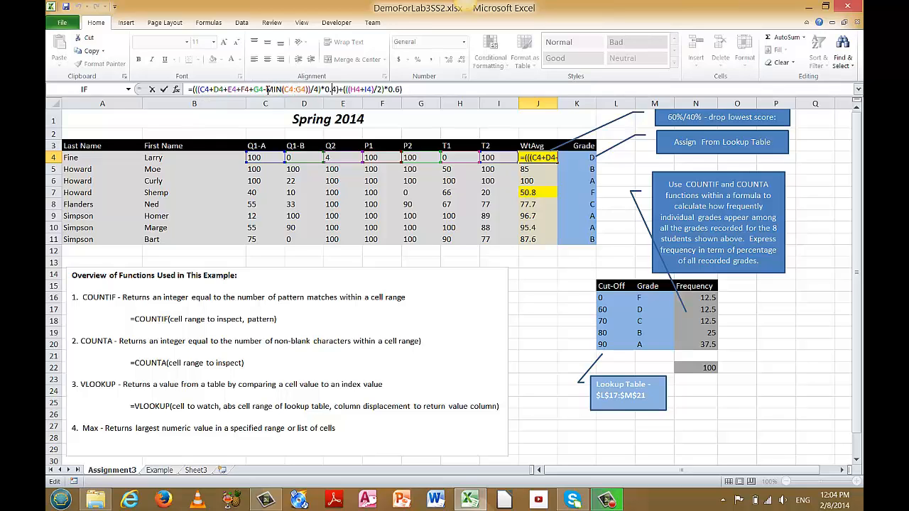
pyautogui.moveTo(267, 89); pyautogui.dragTo(311, 86)
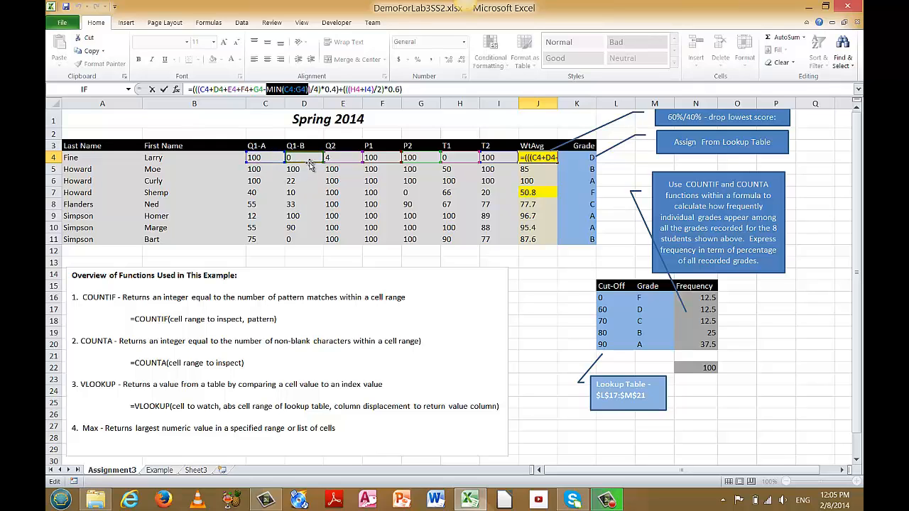
pyautogui.click(410, 90)
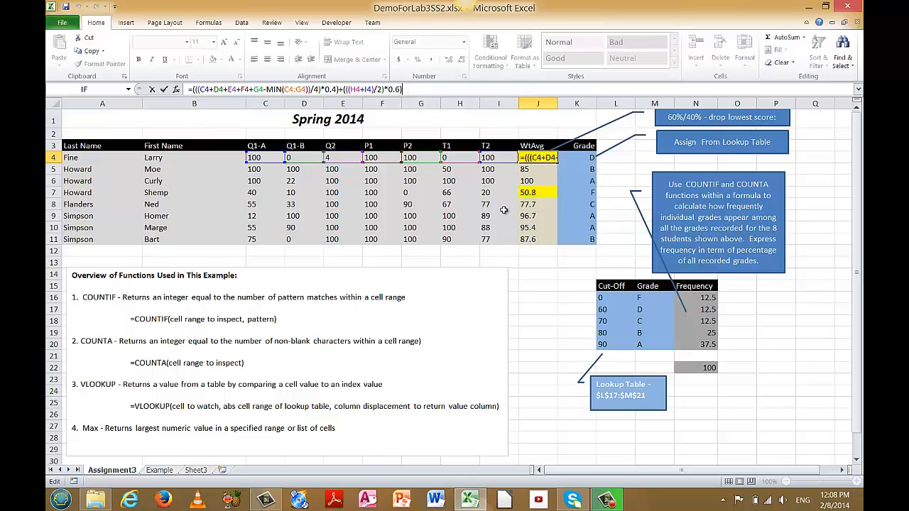
pyautogui.press('Return')
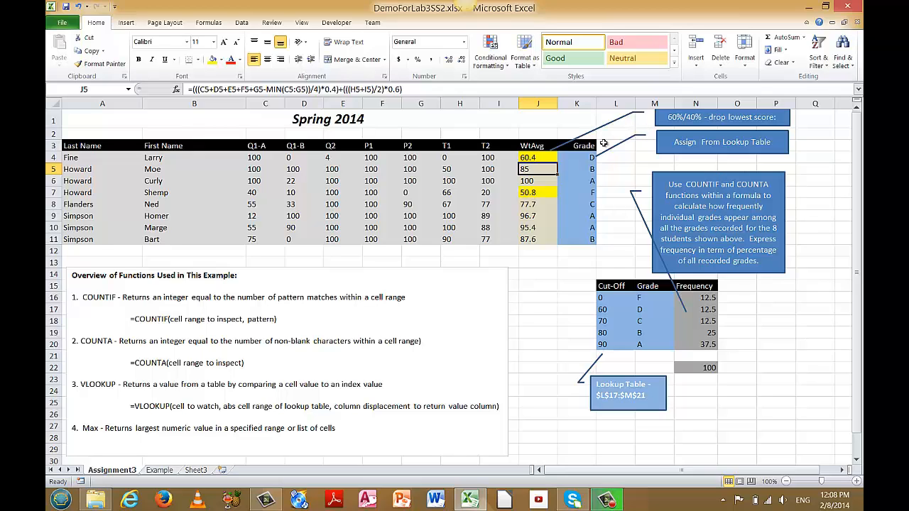
# Compare the weighted-average formulas in J4 through J7 and inspect the VLOOKUP grade formula in K4.
pyautogui.click(526, 157)
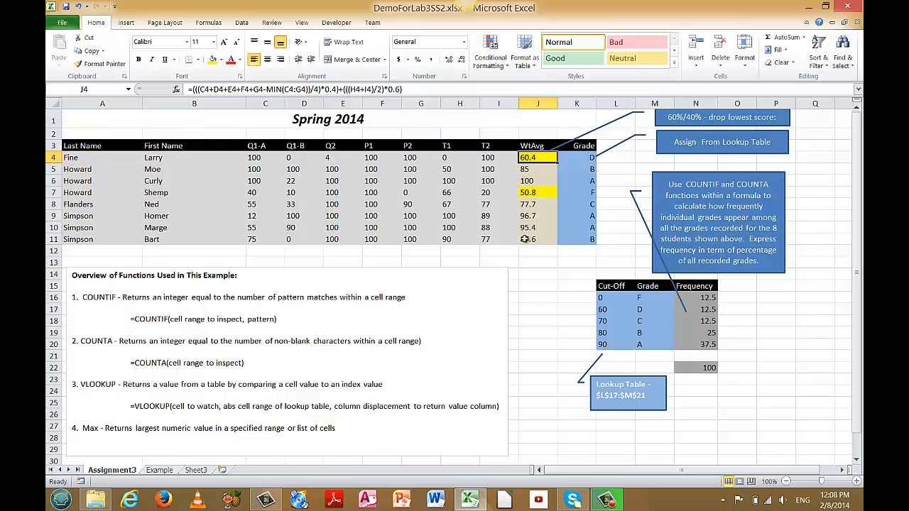
pyautogui.click(535, 166)
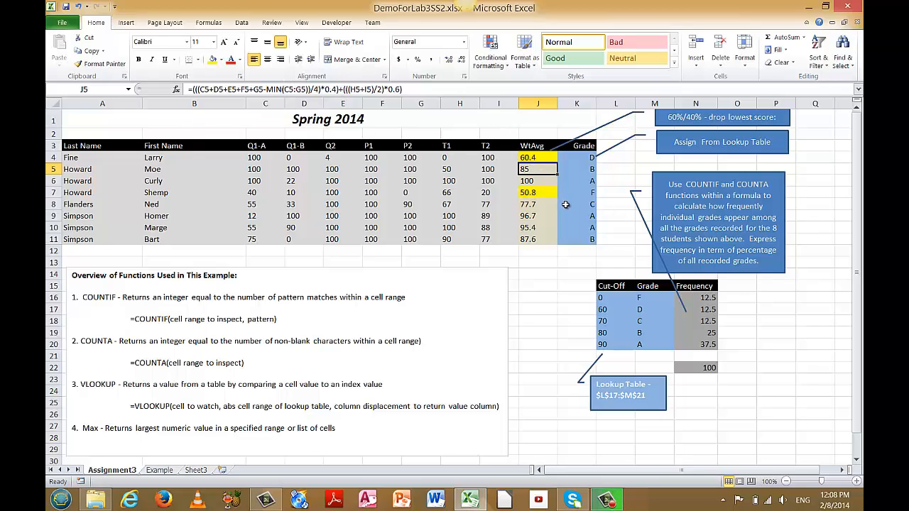
pyautogui.click(540, 182)
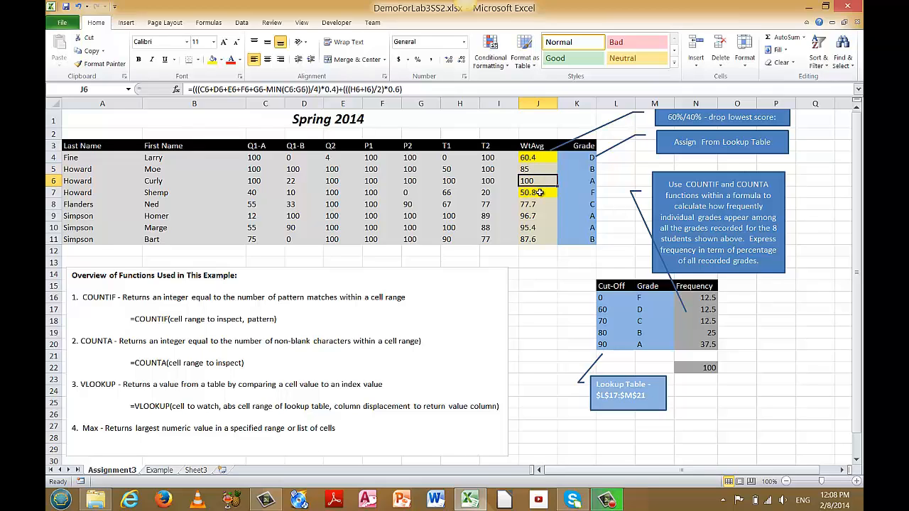
pyautogui.click(540, 193)
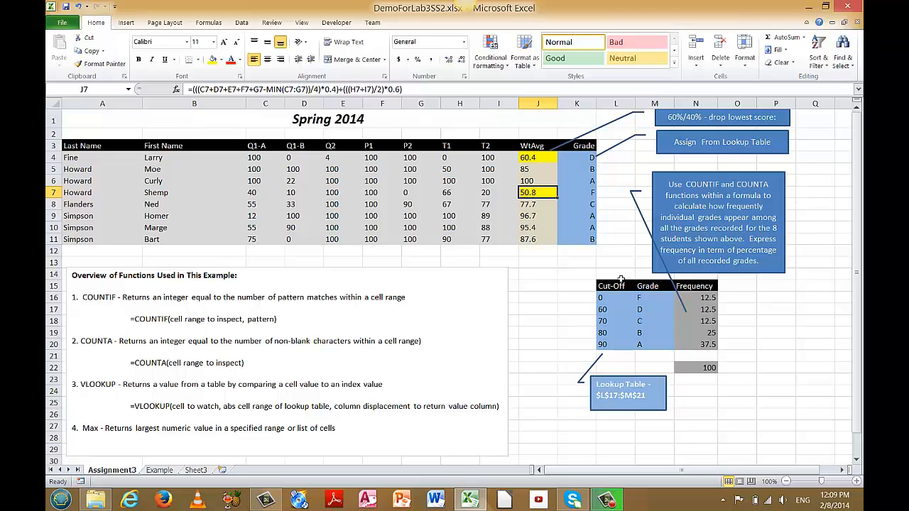
pyautogui.click(589, 157)
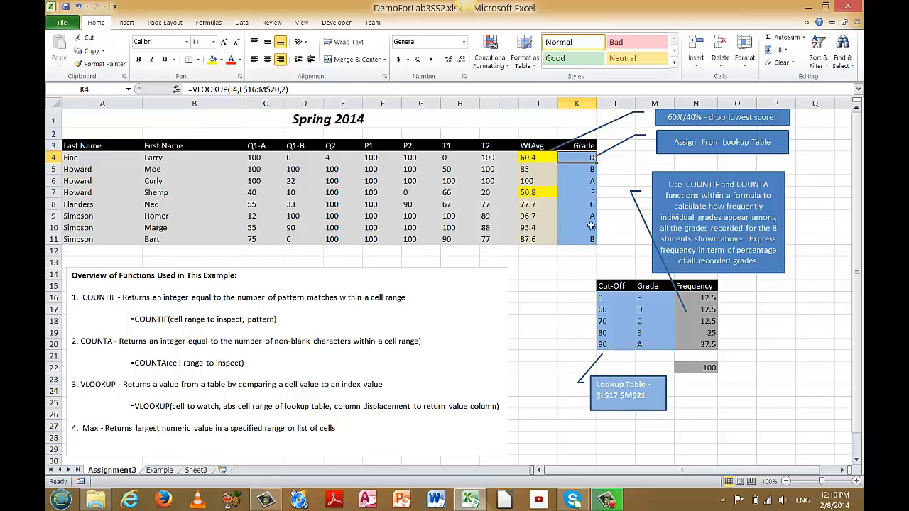
pyautogui.click(803, 187)
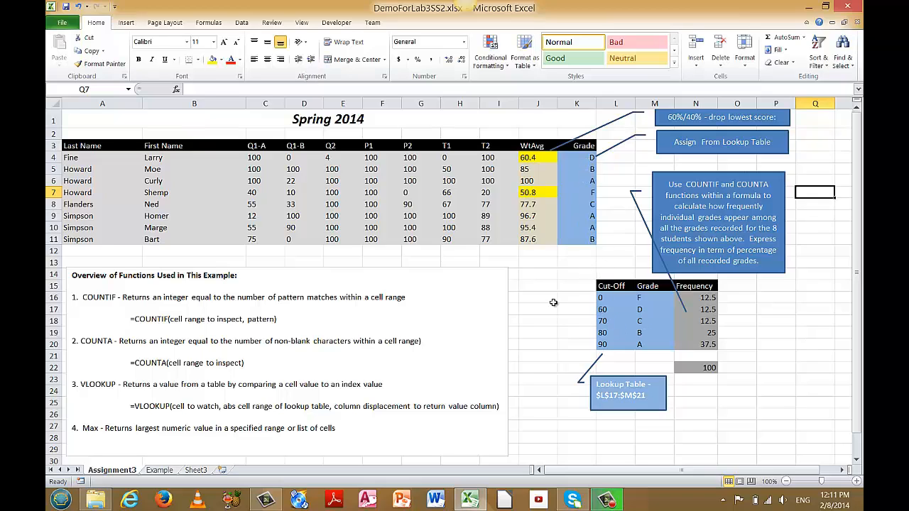
# Examine the COUNTIF/COUNTA frequency formulas in N16 and N17 against the grades in K4:K11 and the lookup letters in column M.
pyautogui.click(708, 298)
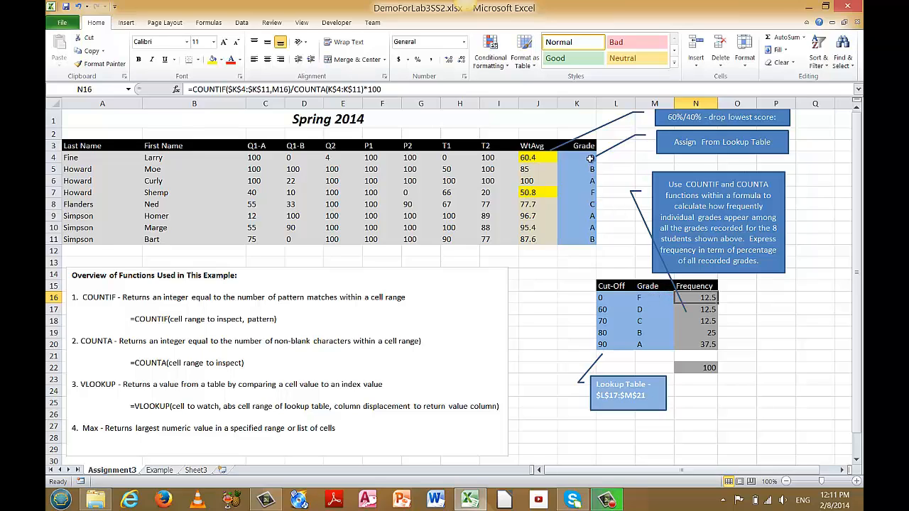
pyautogui.moveTo(589, 159); pyautogui.dragTo(591, 239)
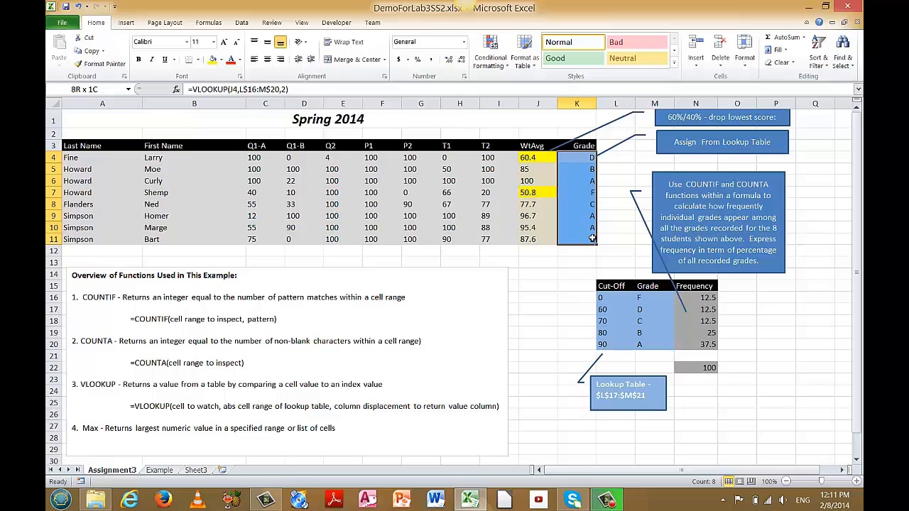
pyautogui.moveTo(591, 238); pyautogui.dragTo(591, 239)
pyautogui.click(644, 298)
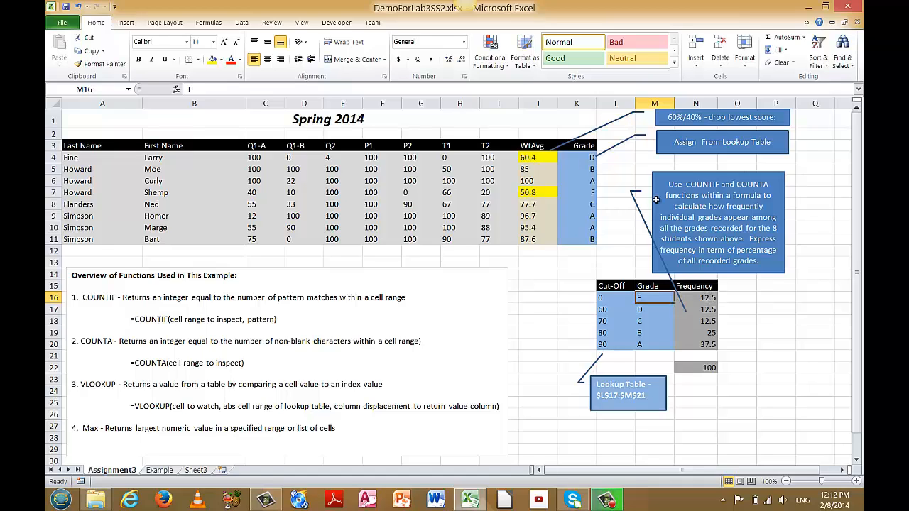
pyautogui.click(592, 160)
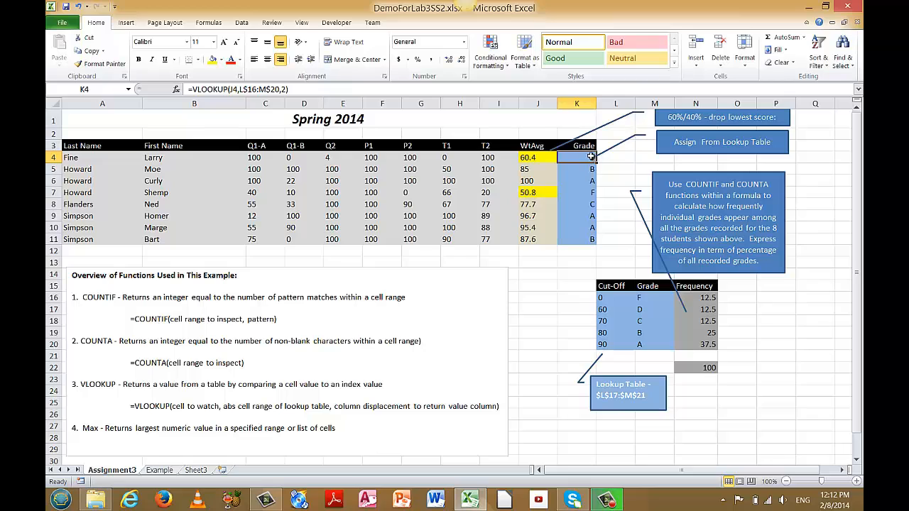
pyautogui.click(642, 309)
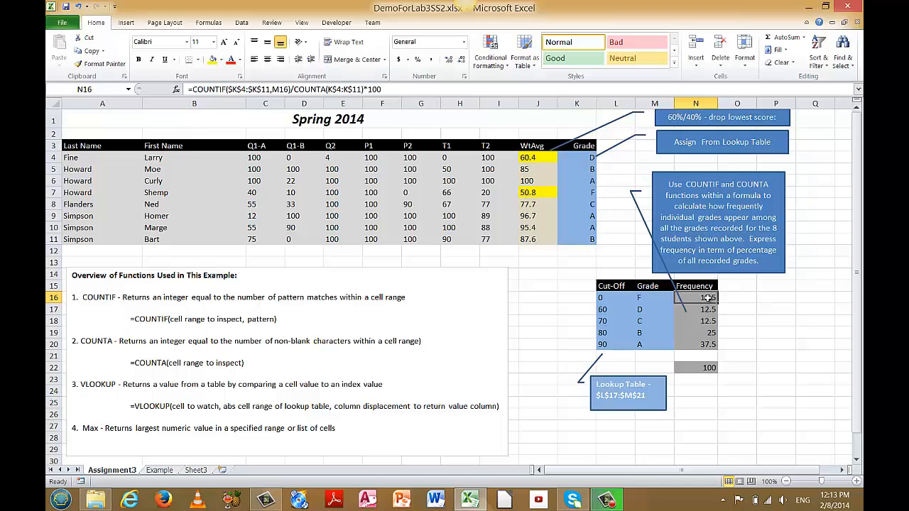
pyautogui.click(587, 158)
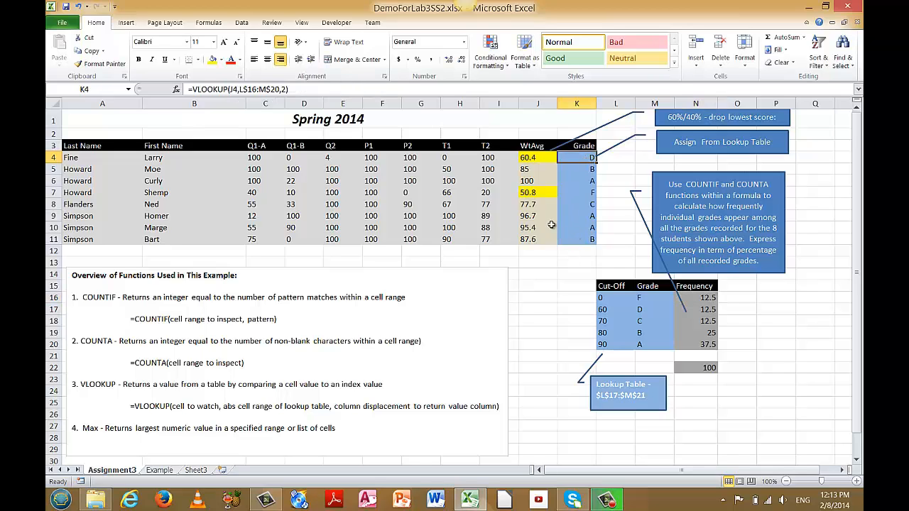
pyautogui.click(641, 297)
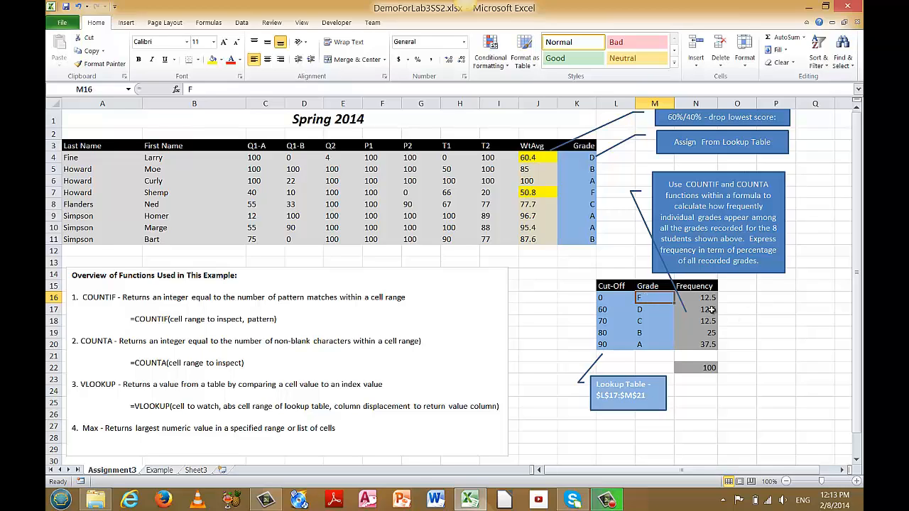
pyautogui.click(710, 310)
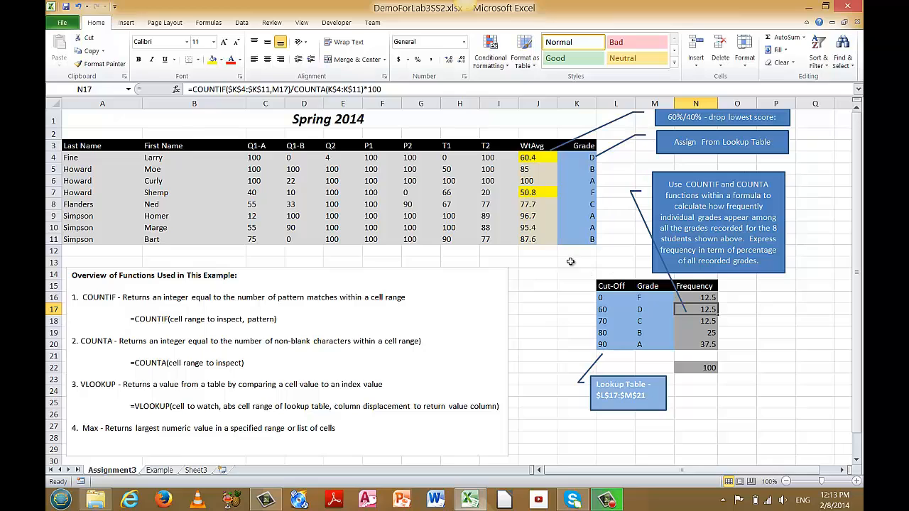
# Compare the COUNTIF syntax in the function overview with the frequency formulas in N16:N20 and the grade letters in M16 and M17.
pyautogui.click(643, 309)
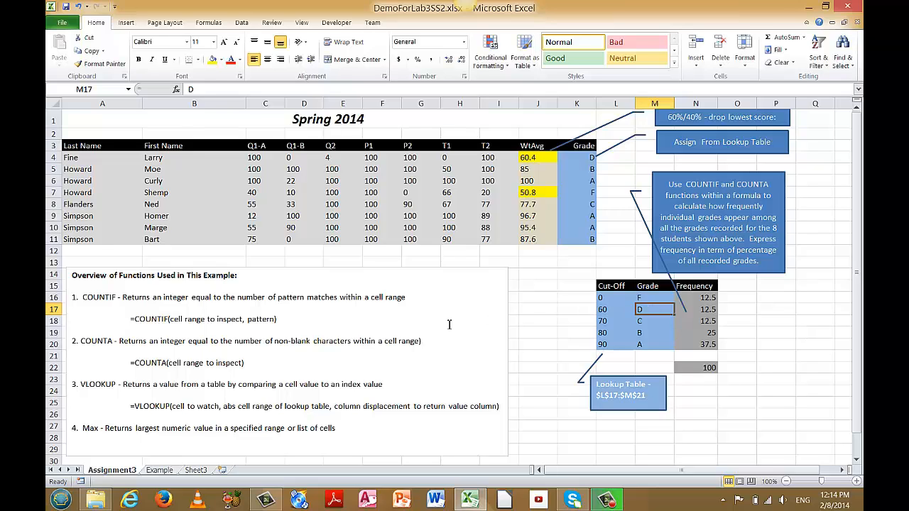
pyautogui.click(287, 323)
pyautogui.moveTo(287, 323); pyautogui.dragTo(127, 319)
pyautogui.moveTo(710, 299)
pyautogui.mouseDown()
pyautogui.moveTo(708, 355)
pyautogui.moveTo(708, 346)
pyautogui.mouseUp()
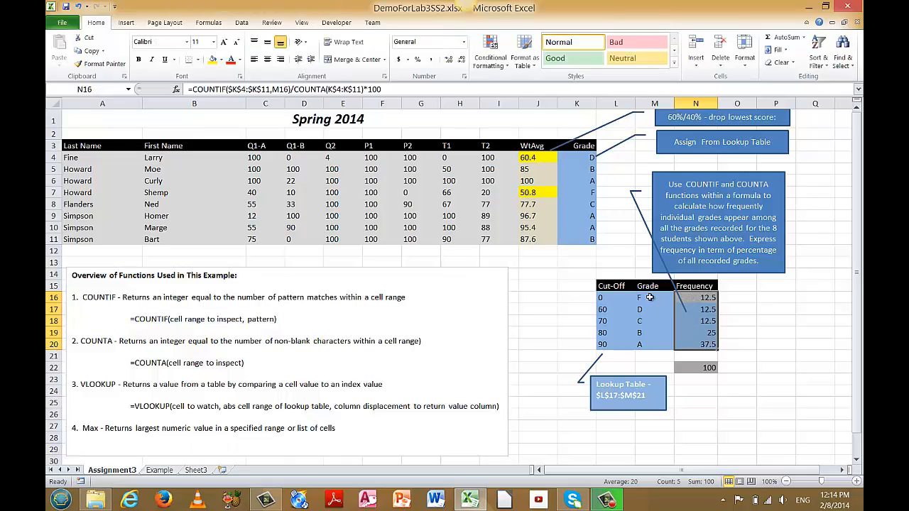
pyautogui.click(695, 296)
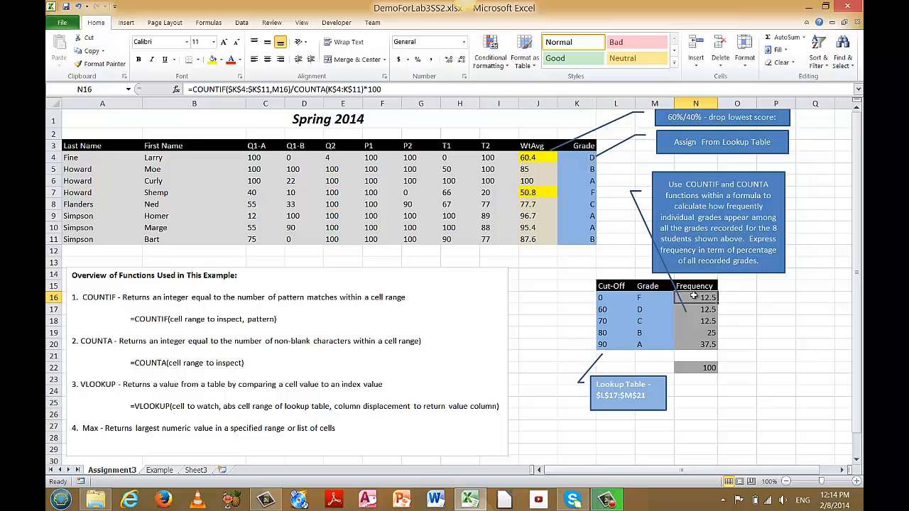
pyautogui.click(652, 297)
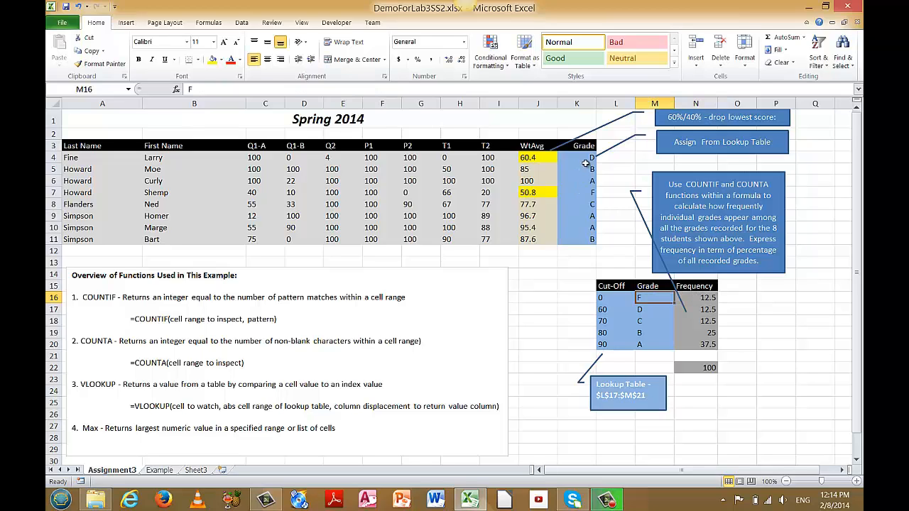
# Examine how the frequency formulas in N16 and N17 count the grades in K4:K11 against the matching letters in column M.
pyautogui.moveTo(582, 157); pyautogui.dragTo(585, 237)
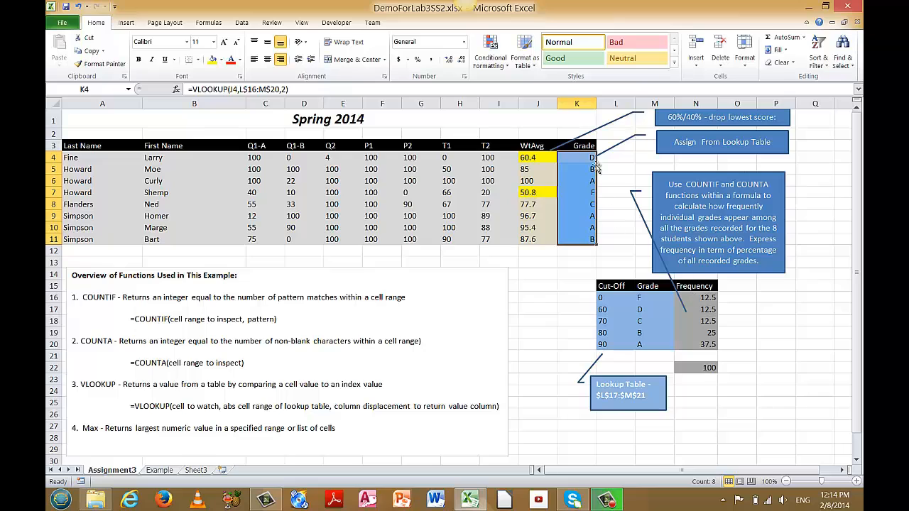
pyautogui.moveTo(589, 159); pyautogui.dragTo(580, 239)
pyautogui.click(705, 298)
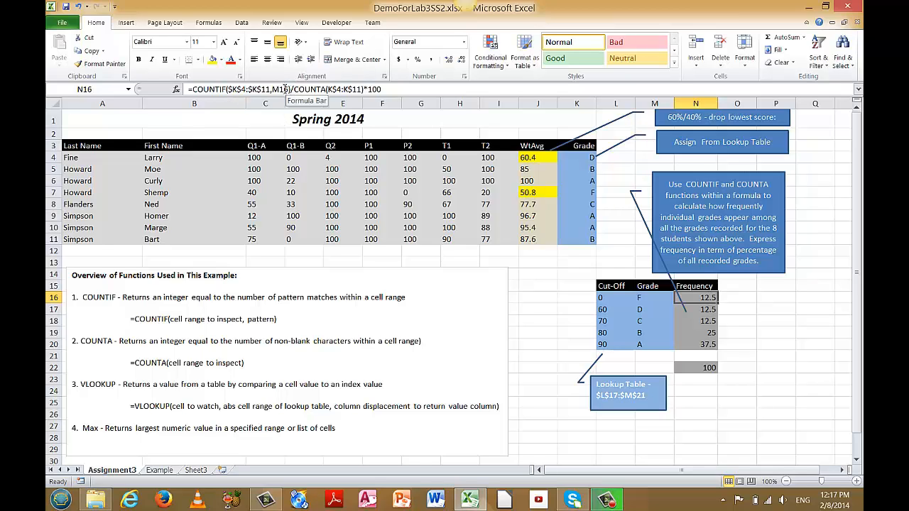
pyautogui.click(710, 308)
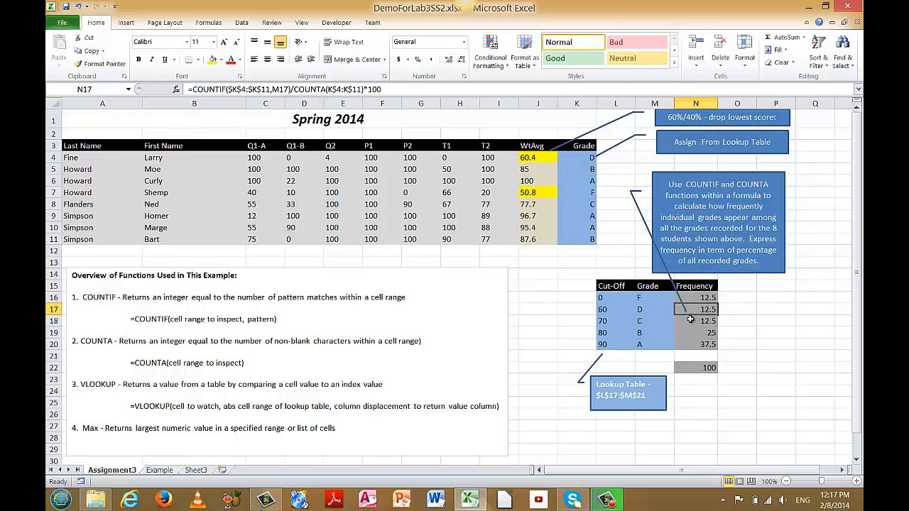
pyautogui.click(637, 310)
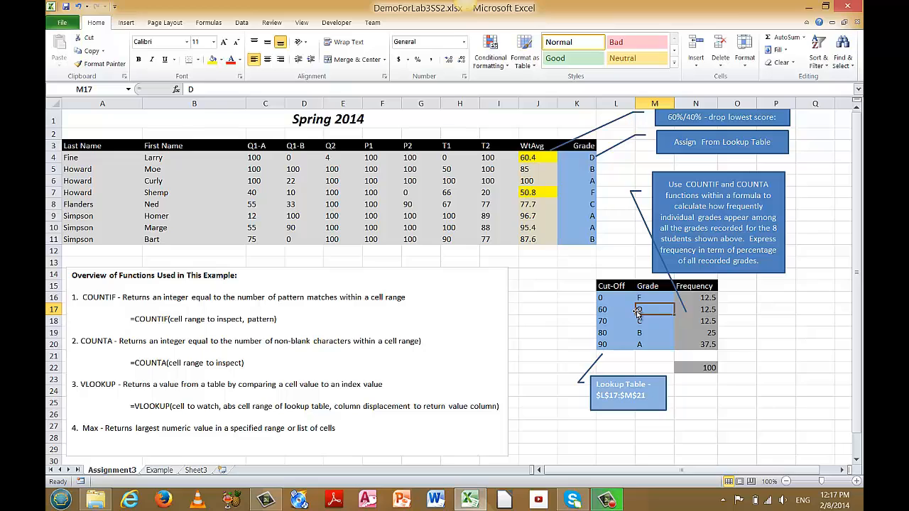
pyautogui.click(755, 413)
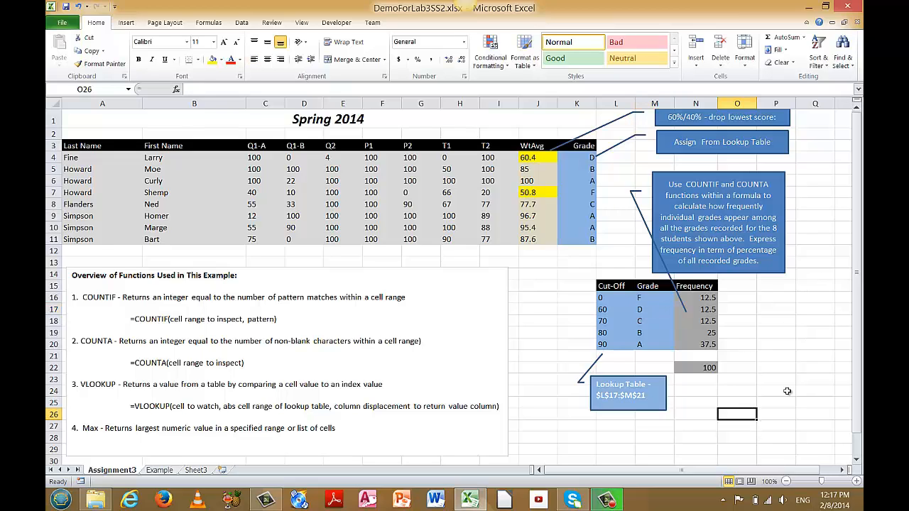
# Inspect the SUM formula in N22 against the frequency percentages in N16:N20.
pyautogui.click(699, 367)
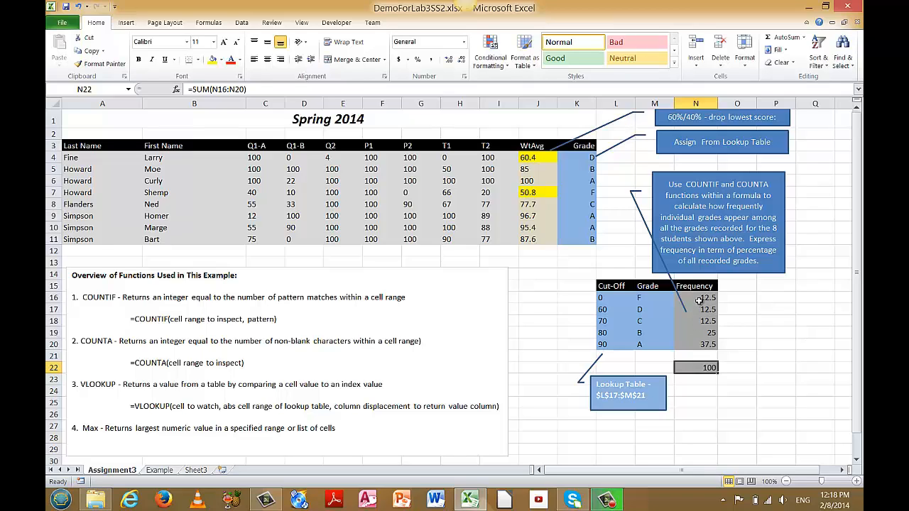
pyautogui.moveTo(699, 298); pyautogui.dragTo(695, 344)
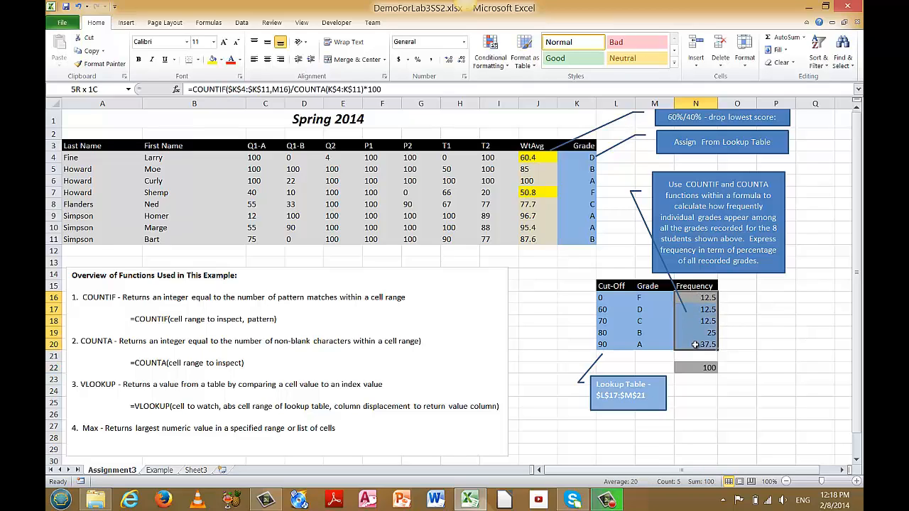
pyautogui.click(706, 367)
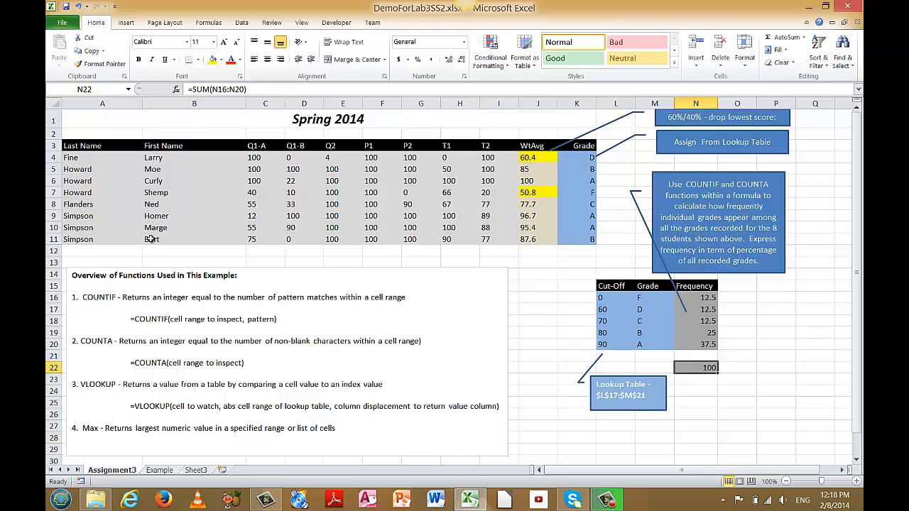
# Review the overview text describing COUNTIF, COUNTA, VLOOKUP and MAX, highlighting all four entries, and leave the text box.
pyautogui.click(71, 297)
pyautogui.moveTo(72, 297); pyautogui.dragTo(238, 450)
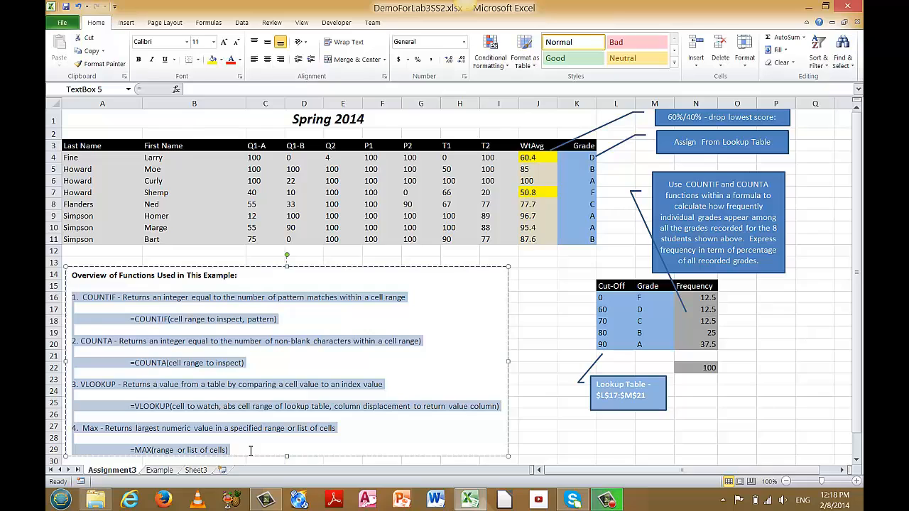
pyautogui.moveTo(250, 450); pyautogui.dragTo(250, 450)
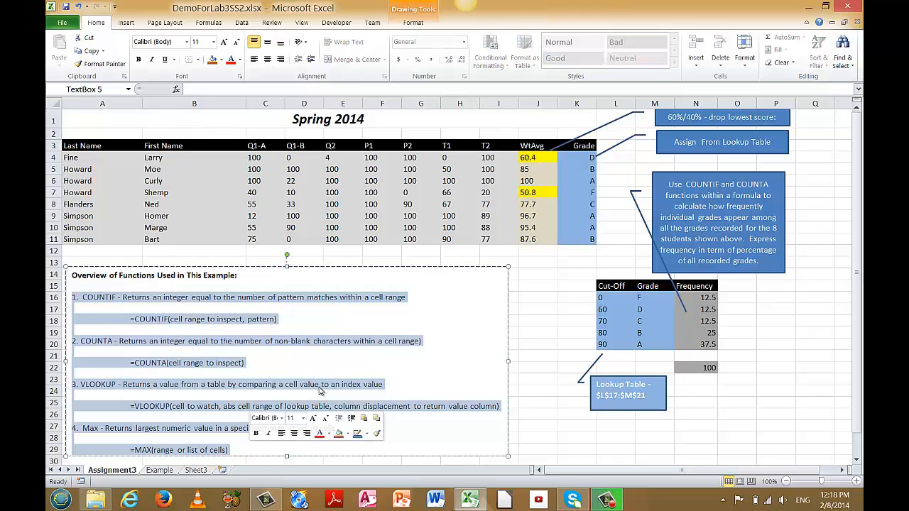
pyautogui.click(538, 287)
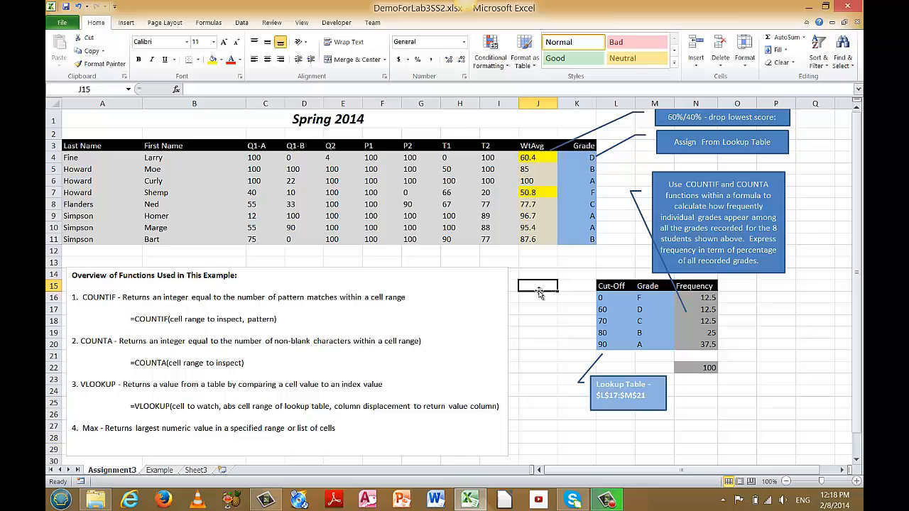
# Review the weighted averages in J4:J11, grades in K4:K11 and frequencies in N16:N20 alongside the COUNTIF and COUNTA syntax lines.
pyautogui.click(538, 157)
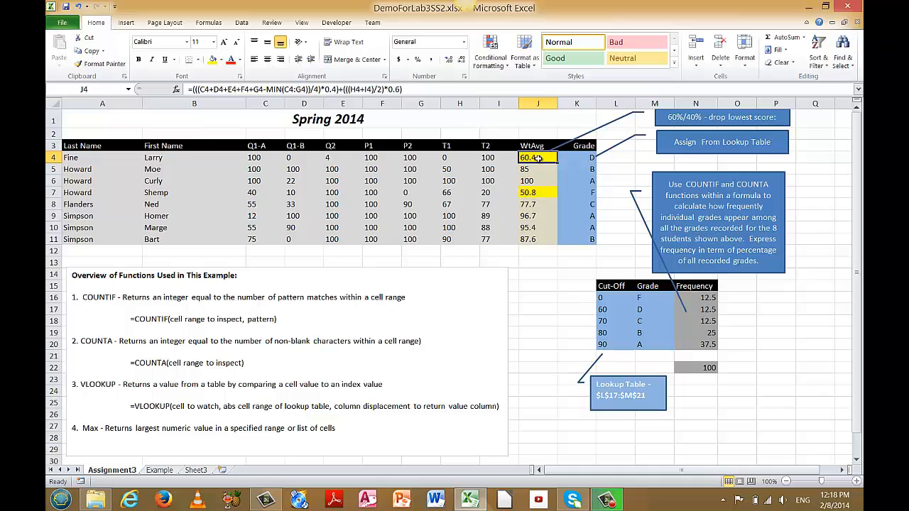
pyautogui.moveTo(538, 157); pyautogui.dragTo(549, 241)
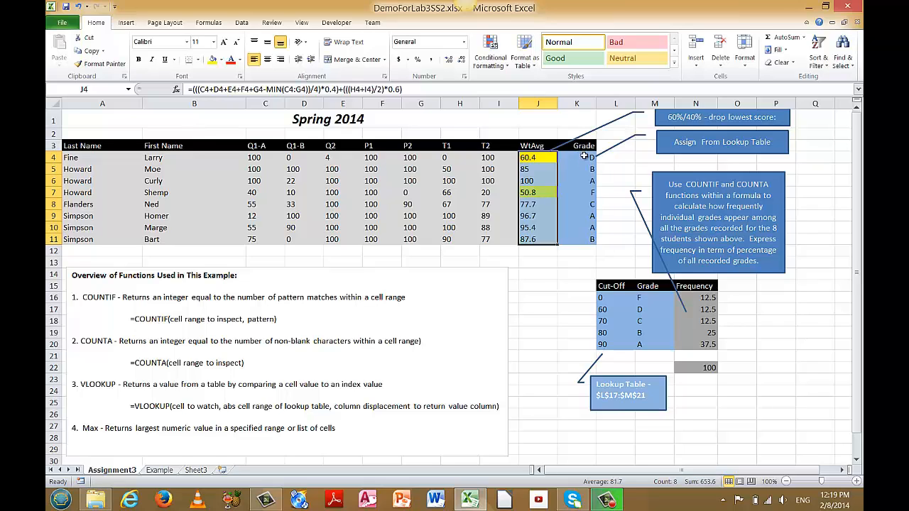
pyautogui.moveTo(583, 156); pyautogui.dragTo(586, 238)
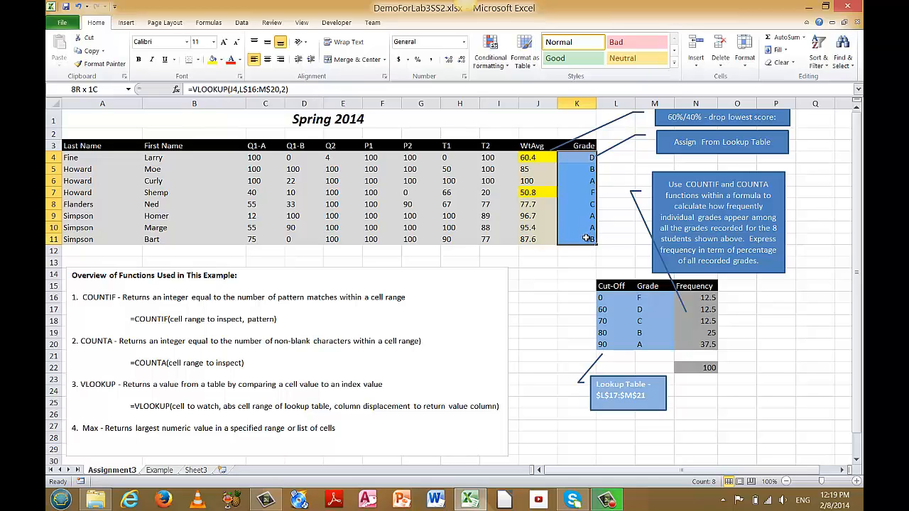
pyautogui.moveTo(586, 239); pyautogui.dragTo(586, 239)
pyautogui.moveTo(709, 301); pyautogui.dragTo(709, 344)
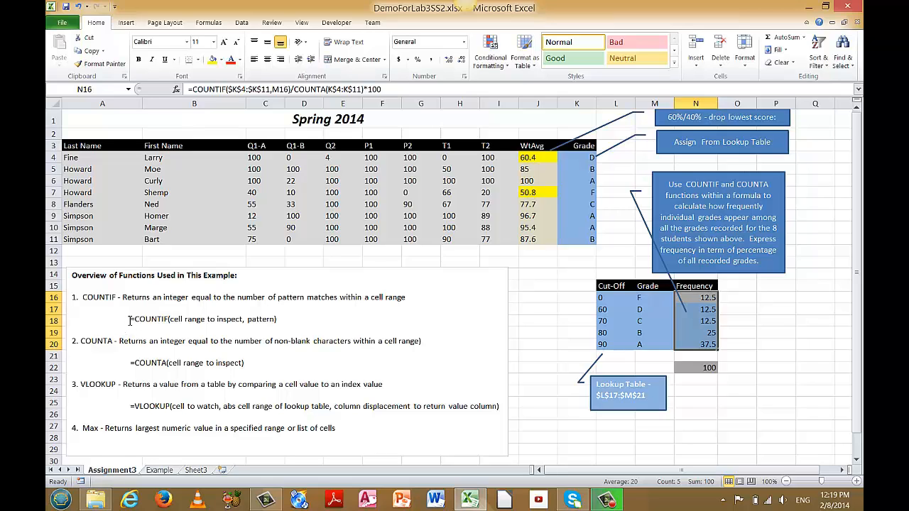
pyautogui.moveTo(130, 319); pyautogui.dragTo(296, 323)
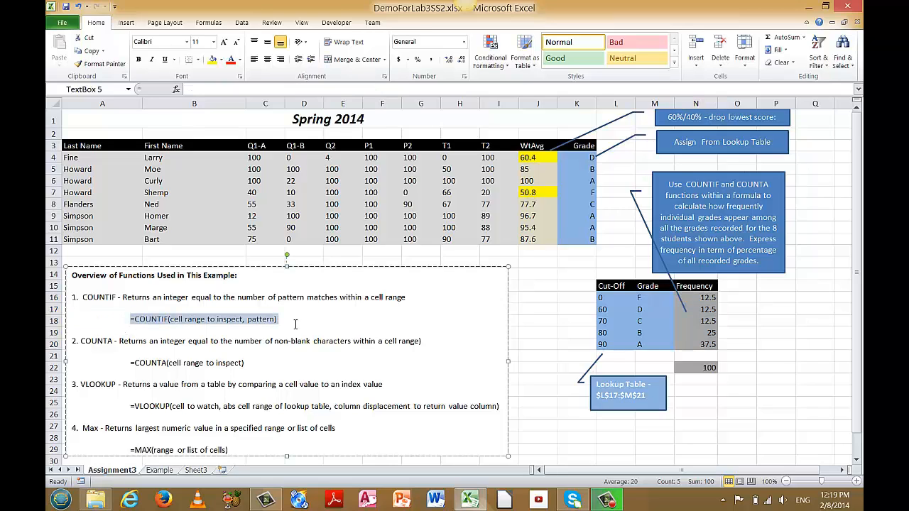
pyautogui.moveTo(130, 363); pyautogui.dragTo(268, 365)
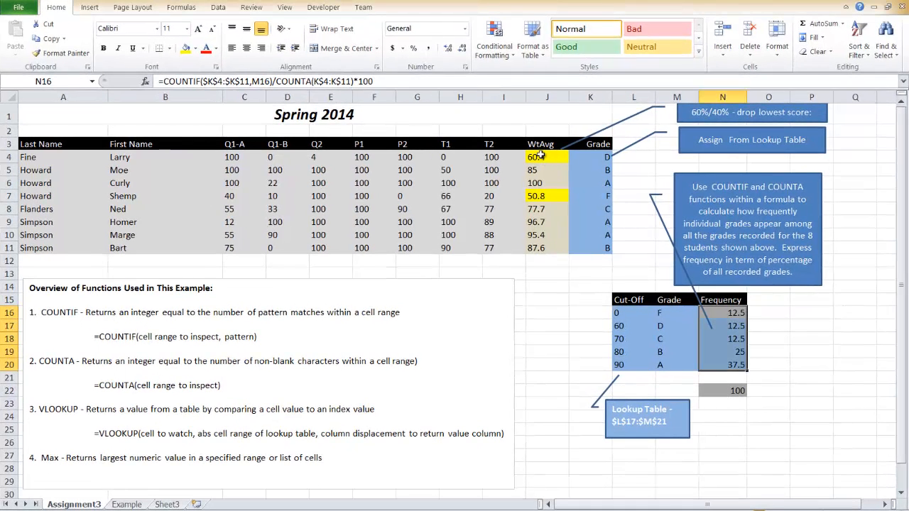
# Change the MIN range in the J4 weighted-average formula to C4:D4 and copy the formula down through J11.
pyautogui.click(541, 156)
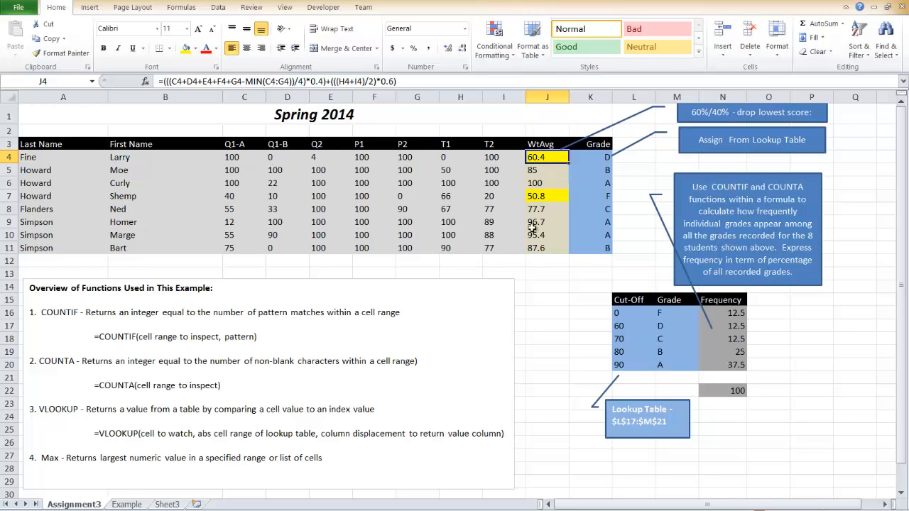
pyautogui.click(284, 81)
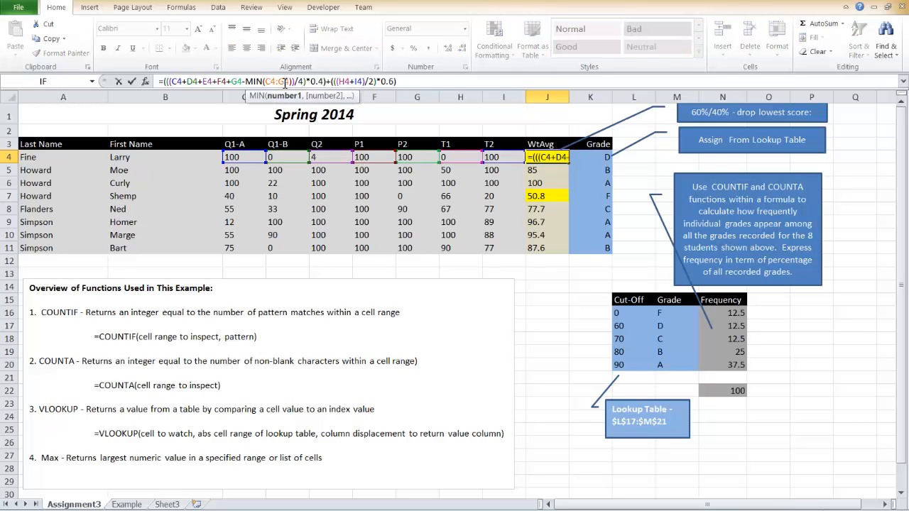
pyautogui.press('BackSpace')
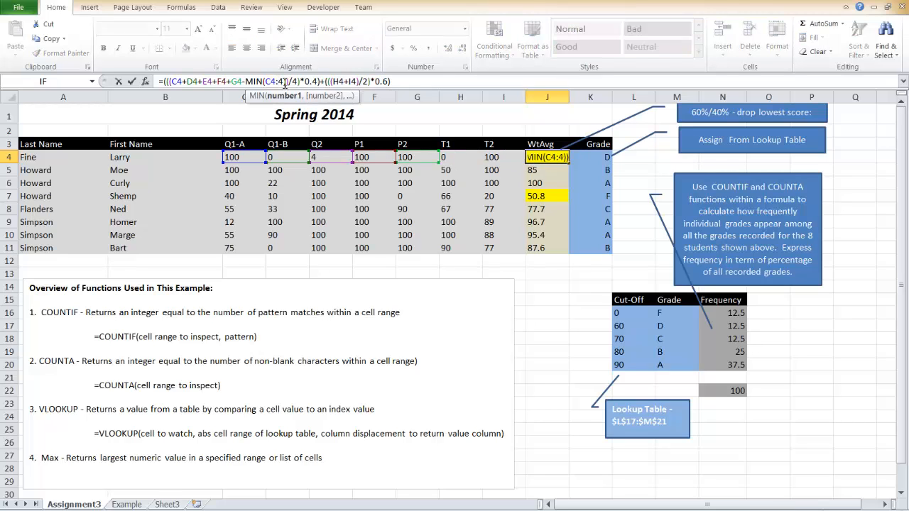
pyautogui.write('D')
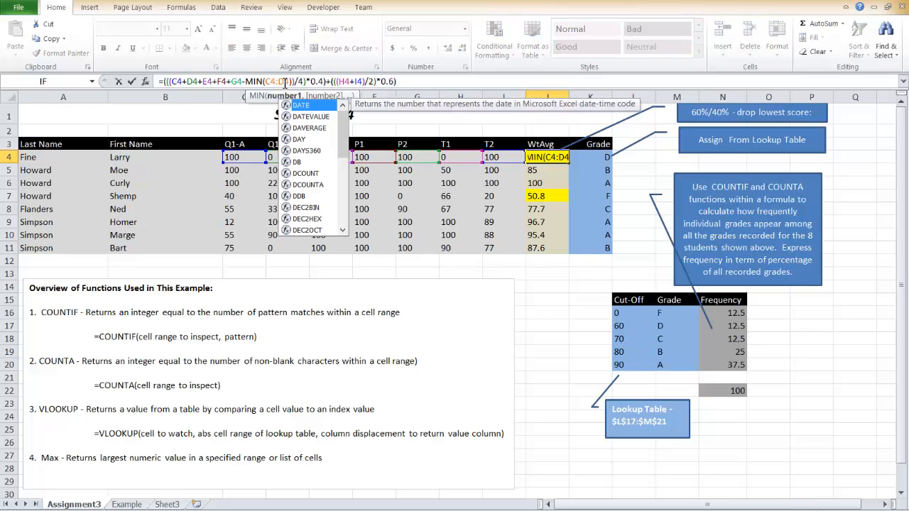
pyautogui.click(407, 82)
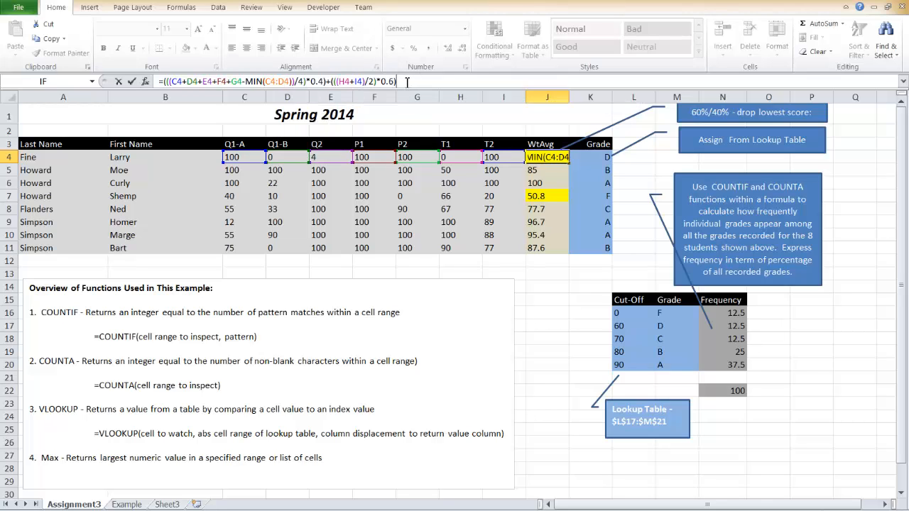
pyautogui.press('Return')
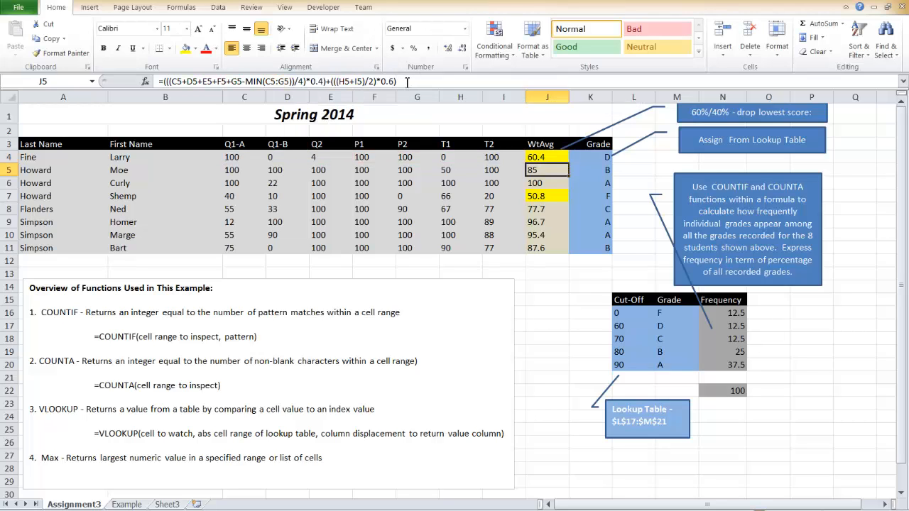
pyautogui.click(539, 159)
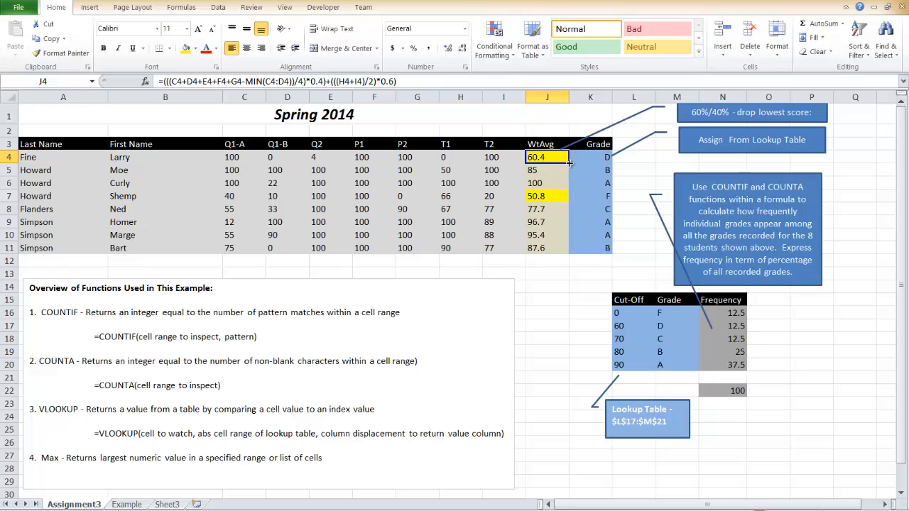
pyautogui.moveTo(569, 164); pyautogui.dragTo(575, 261)
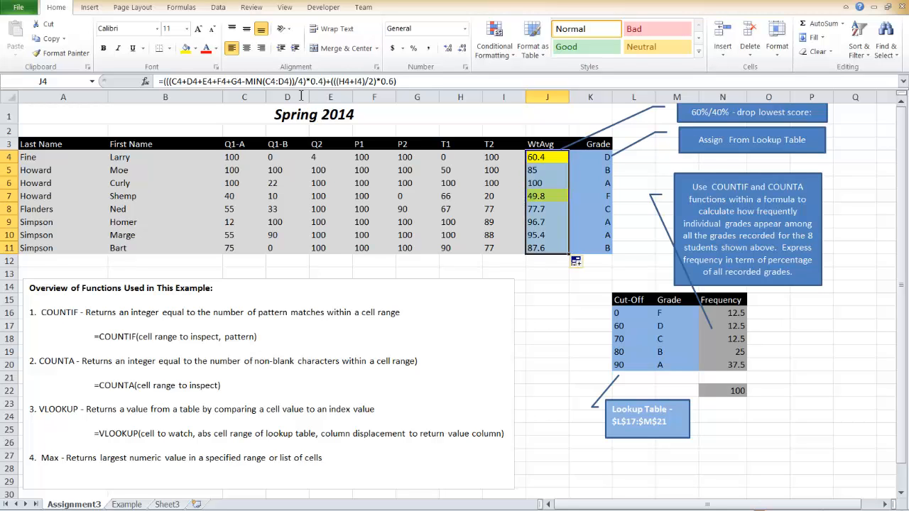